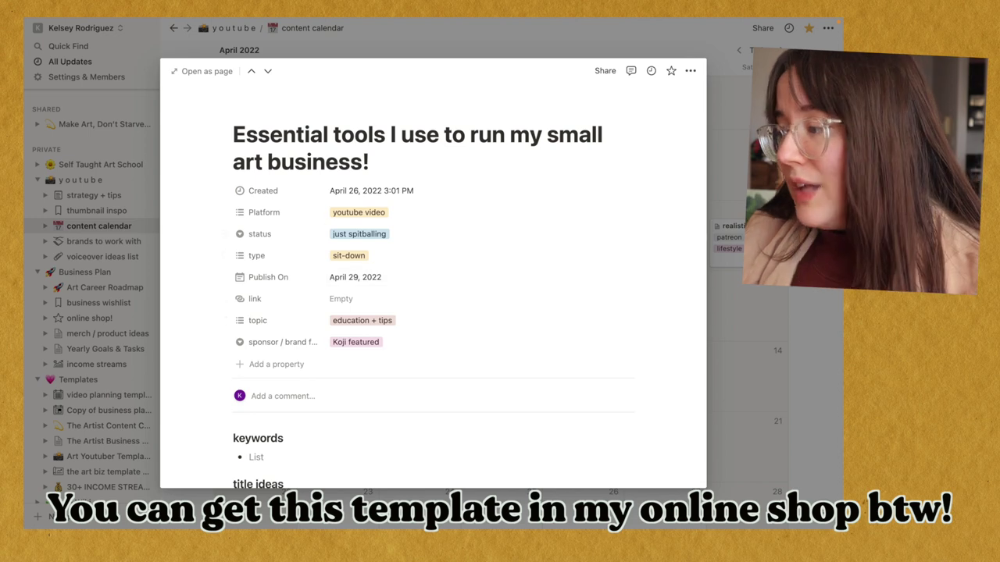
Close the open video entry and look over the April and May 2022 entries in the content calendar
key("Escape")
scroll(643, 221, "up", 5)
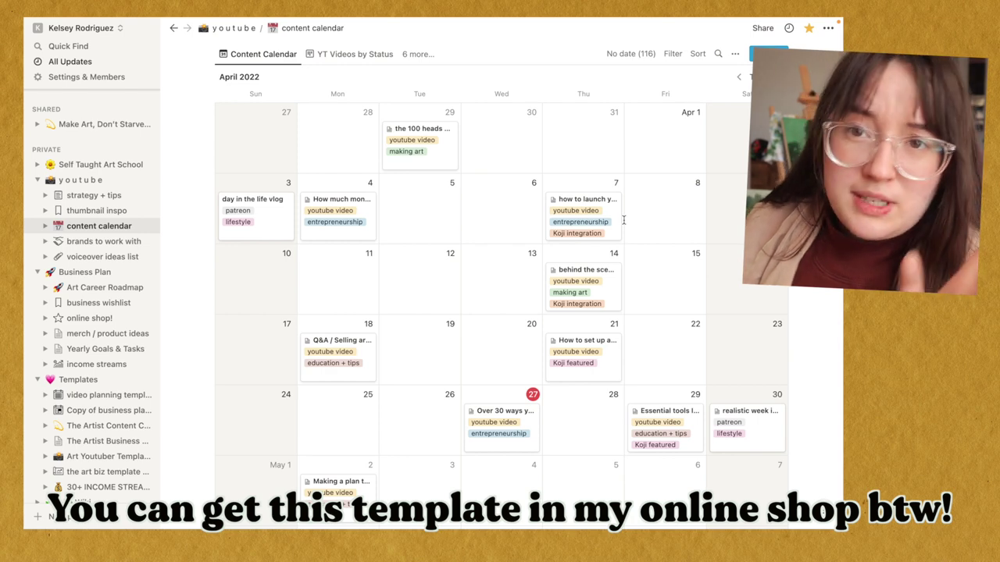
scroll(623, 220, "down", 3)
scroll(377, 448, "down", 4)
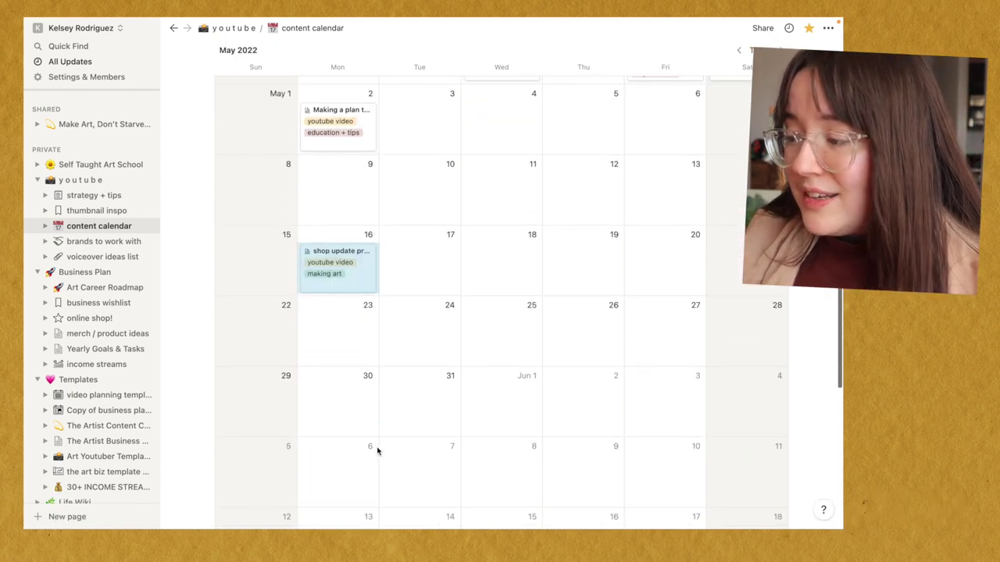
scroll(376, 451, "up", 6)
scroll(376, 448, "up", 1)
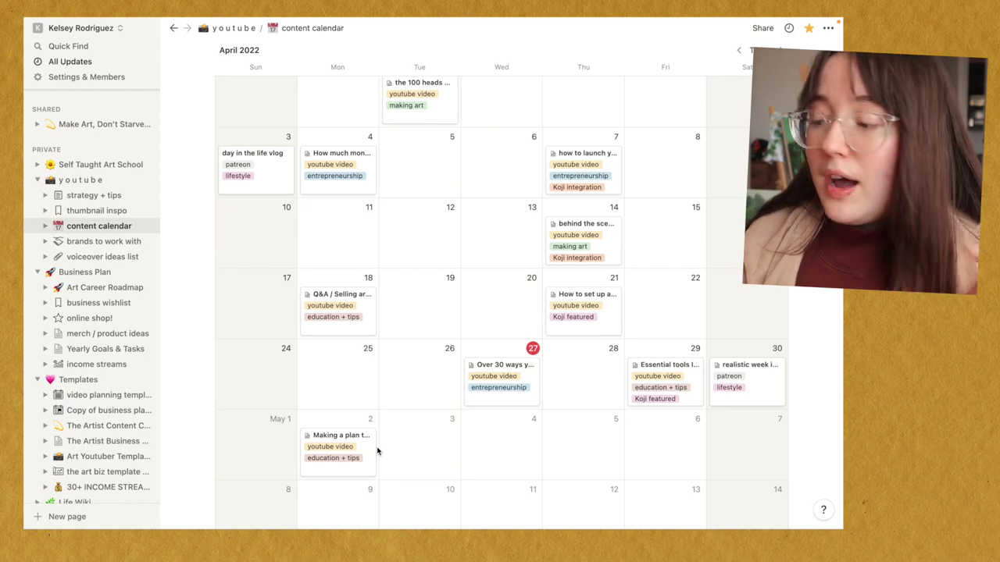
scroll(377, 451, "up", 3)
scroll(110, 296, "down", 1)
scroll(119, 270, "up", 2)
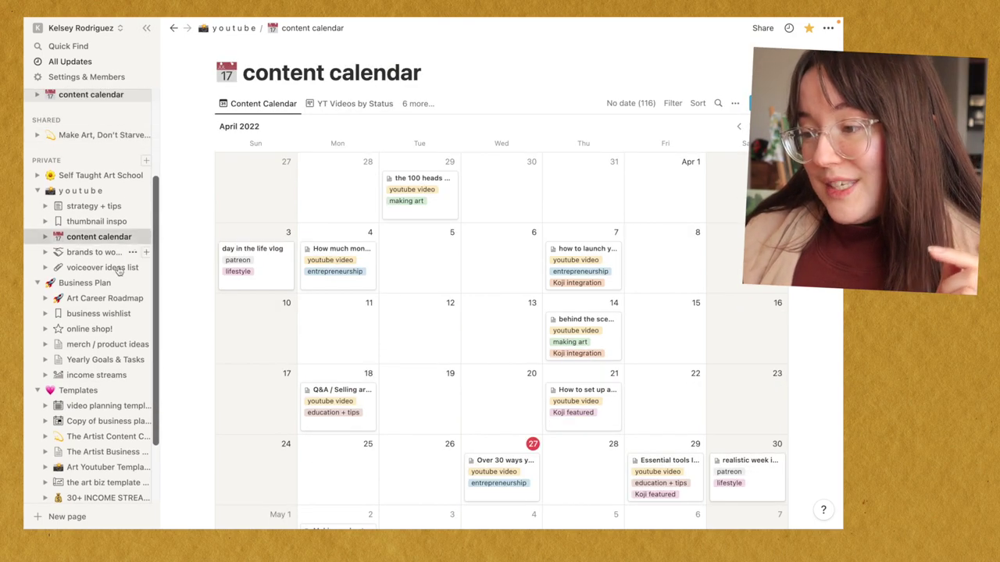
Open the Business Plan page from the favorites and review its revenue goals, quarterly breakdown and income streams
scroll(114, 414, "up", 4)
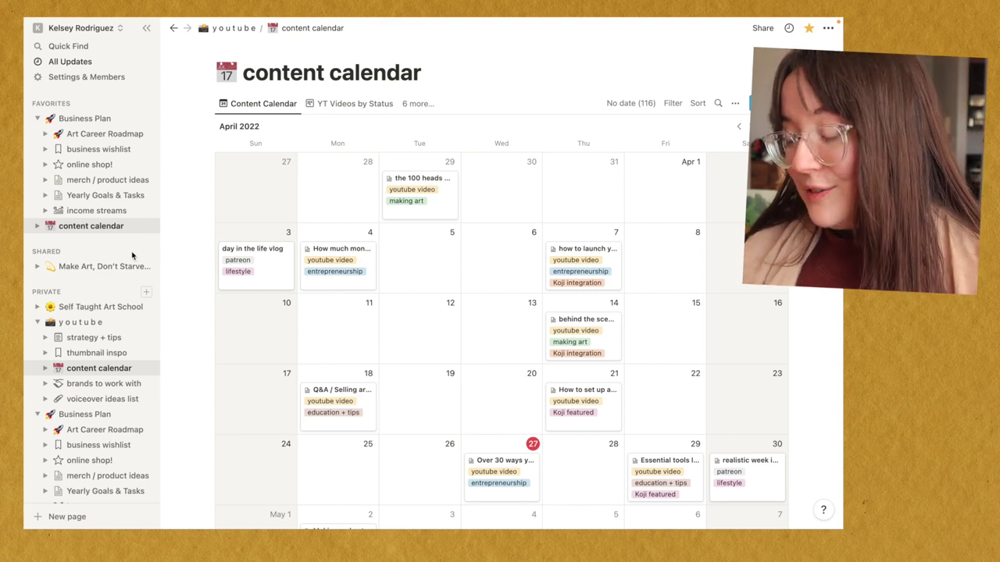
left_click(84, 118)
scroll(443, 354, "down", 3)
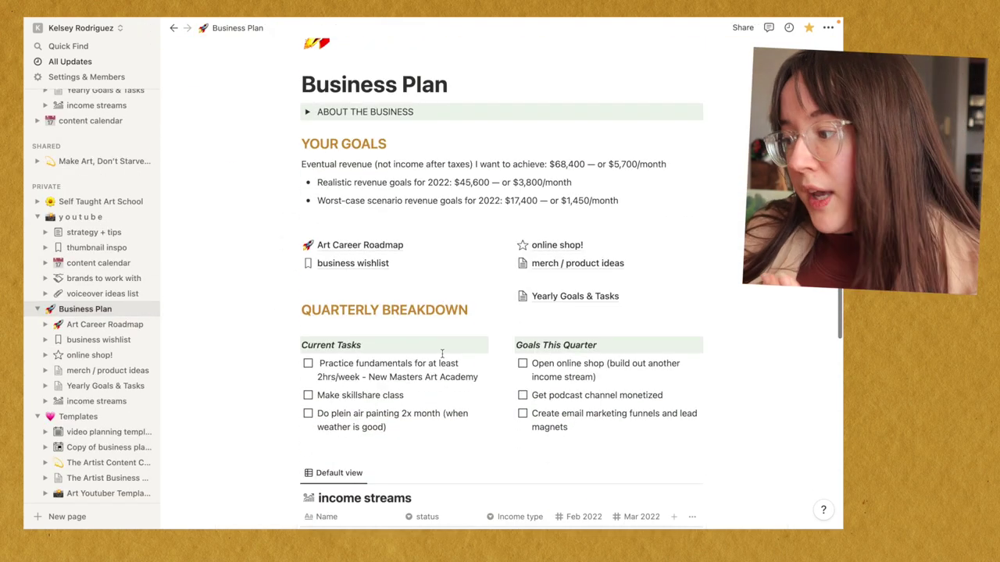
scroll(442, 354, "down", 3)
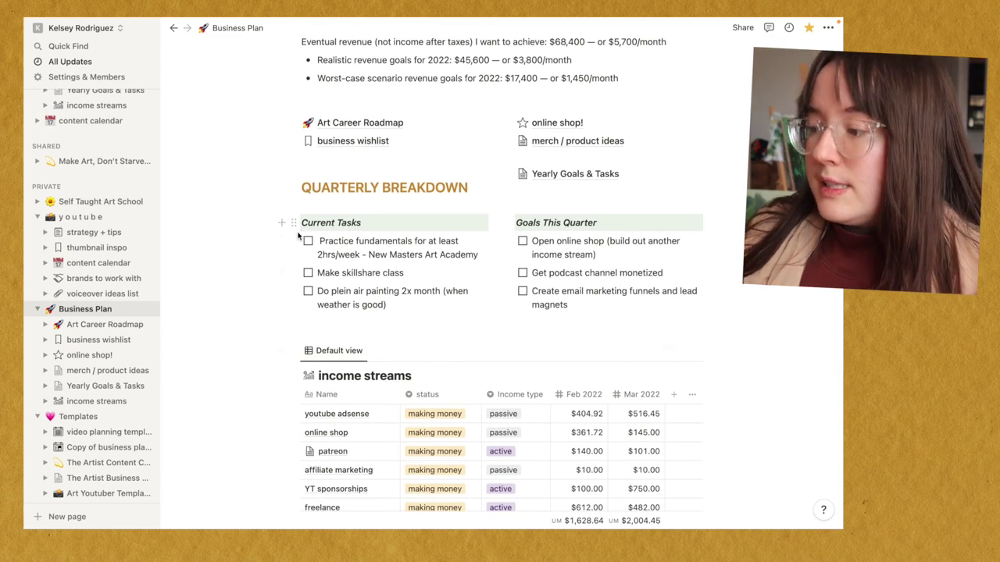
scroll(557, 228, "up", 2)
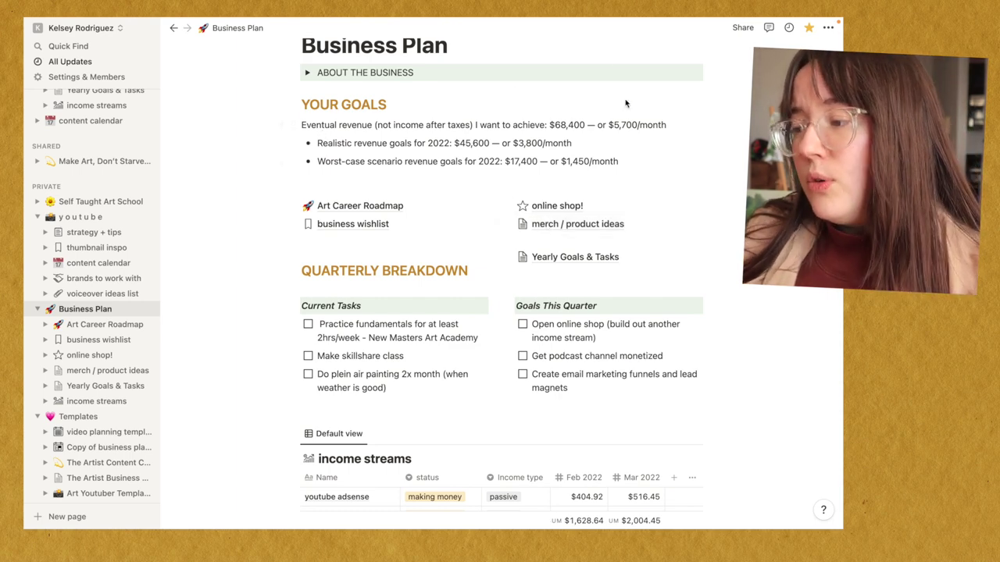
View the business wishlist and the merch / product ideas subpages of the Business Plan
left_click(94, 340)
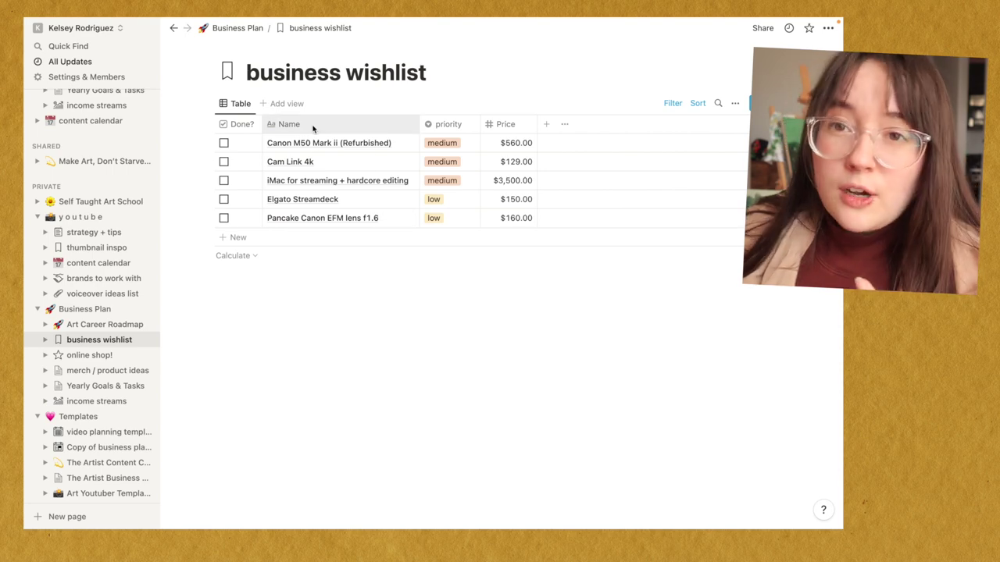
left_click(98, 371)
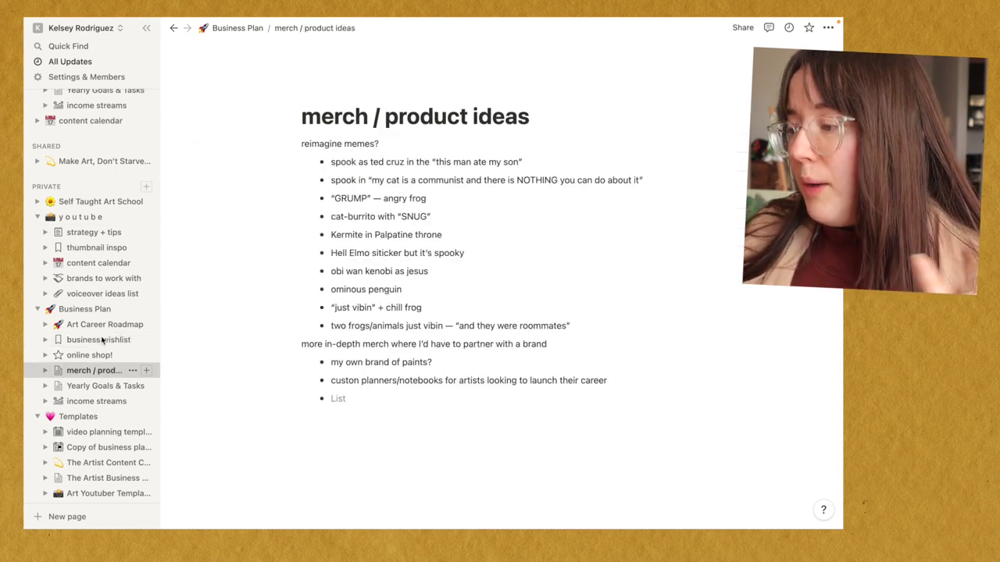
Open the Yearly Goals & Tasks page and review the overarching 2022 goal and the quarterly tasks and goals
left_click(102, 386)
scroll(465, 376, "down", 8)
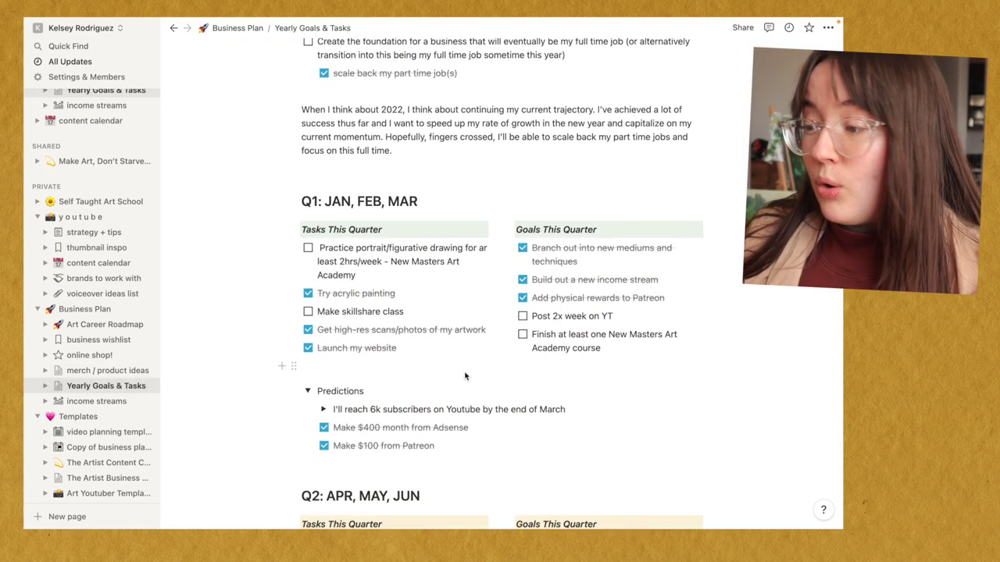
scroll(465, 377, "up", 3)
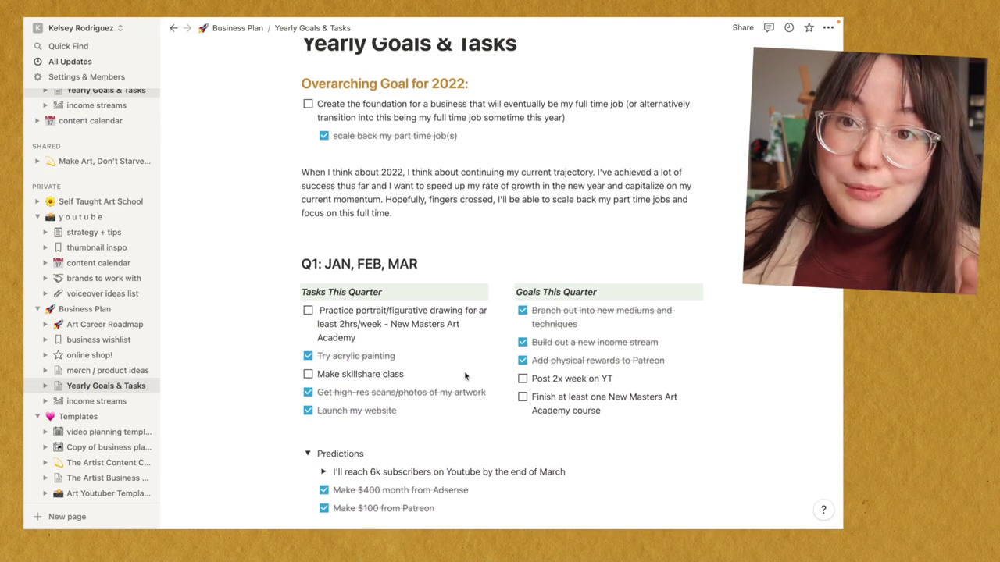
scroll(466, 377, "down", 10)
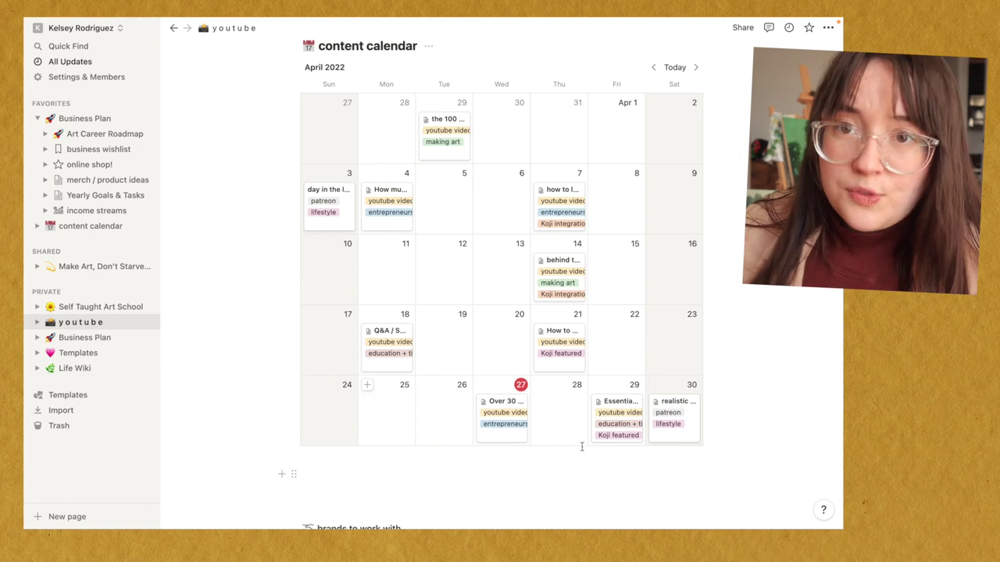
Go back to the main Business Plan page and look over its goals, linked subpages and quarterly breakdown
scroll(386, 293, "up", 2)
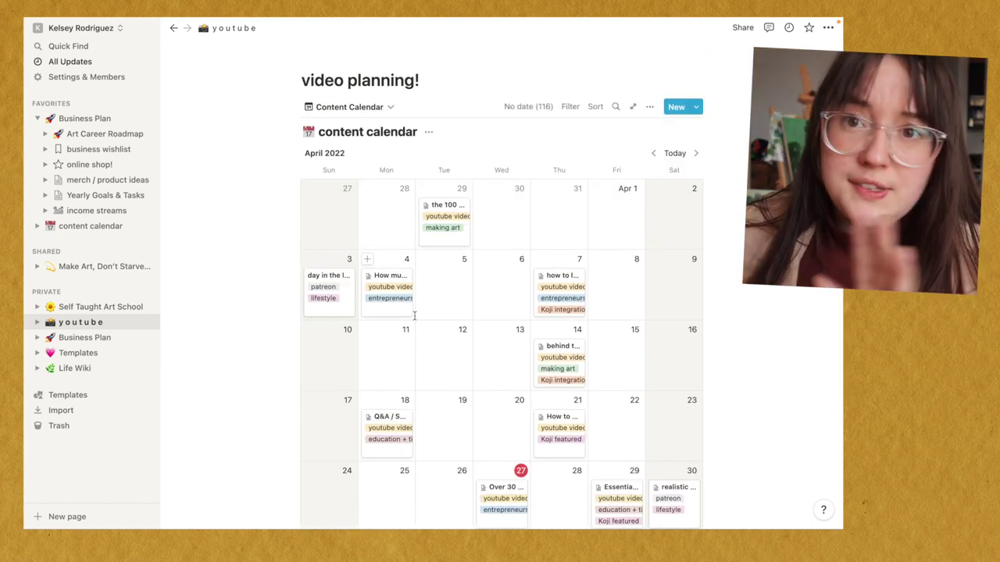
left_click(84, 337)
scroll(419, 209, "down", 3)
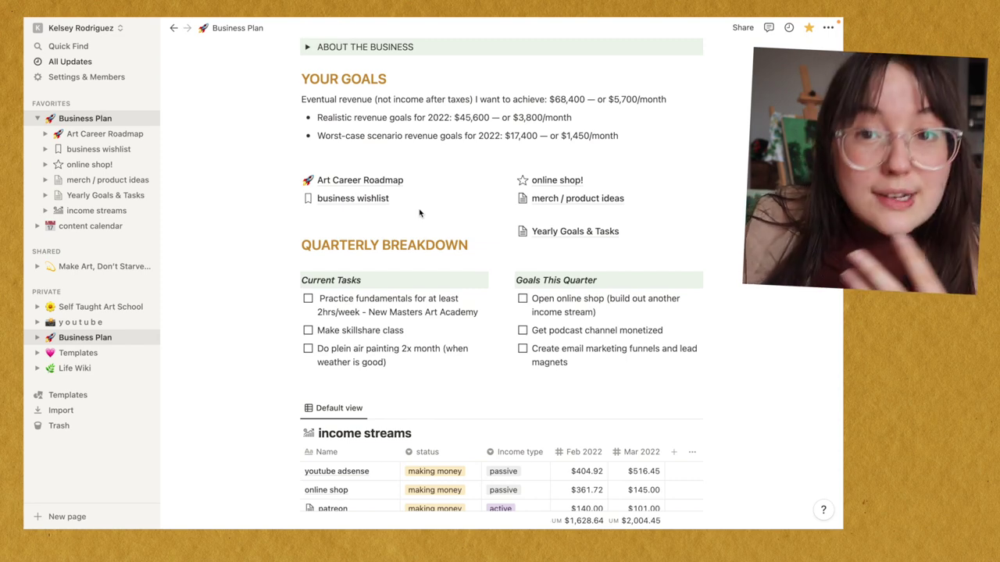
scroll(419, 213, "down", 2)
scroll(419, 213, "up", 3)
scroll(418, 213, "up", 2)
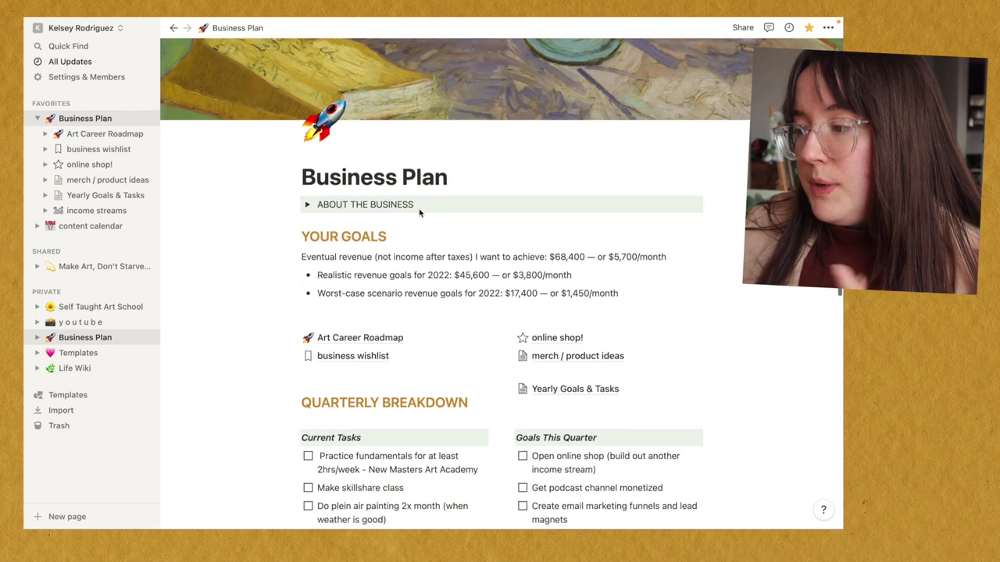
scroll(313, 274, "down", 3)
scroll(187, 323, "up", 3)
Open the youtube page and look through its content strategy, links and video planning sections
left_click(86, 322)
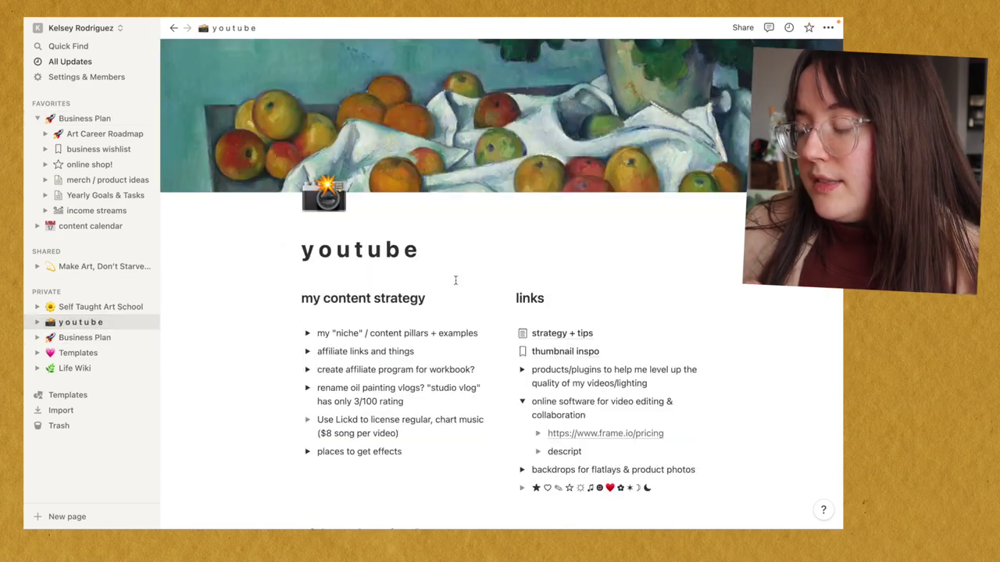
scroll(548, 380, "down", 3)
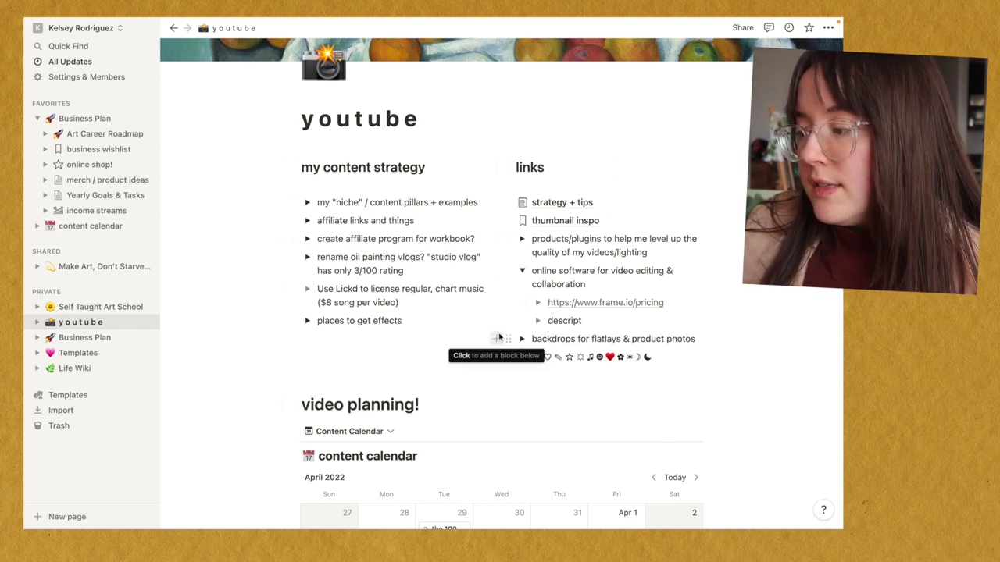
scroll(497, 337, "up", 1)
scroll(495, 391, "down", 10)
scroll(495, 425, "down", 2)
scroll(496, 425, "up", 3)
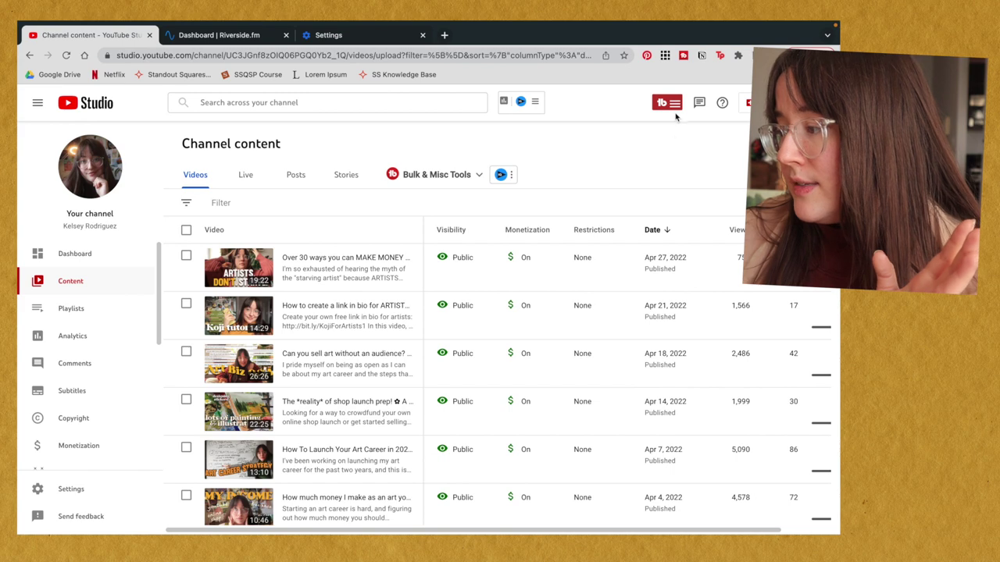
In YouTube Studio, open TubeBuddy's Keyword Explorer and explore the keyword "ways to make money as an artist"
left_click(675, 110)
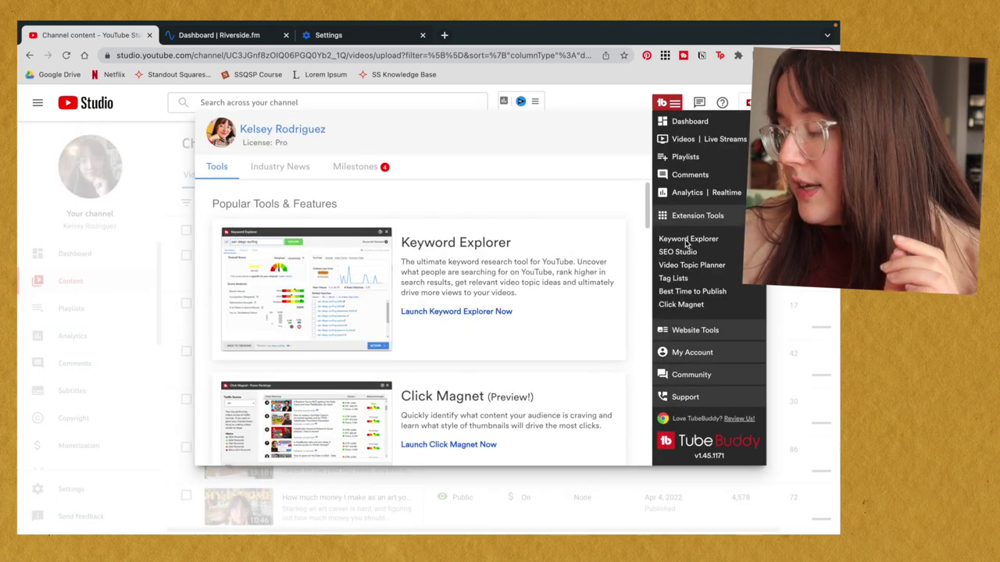
left_click(688, 245)
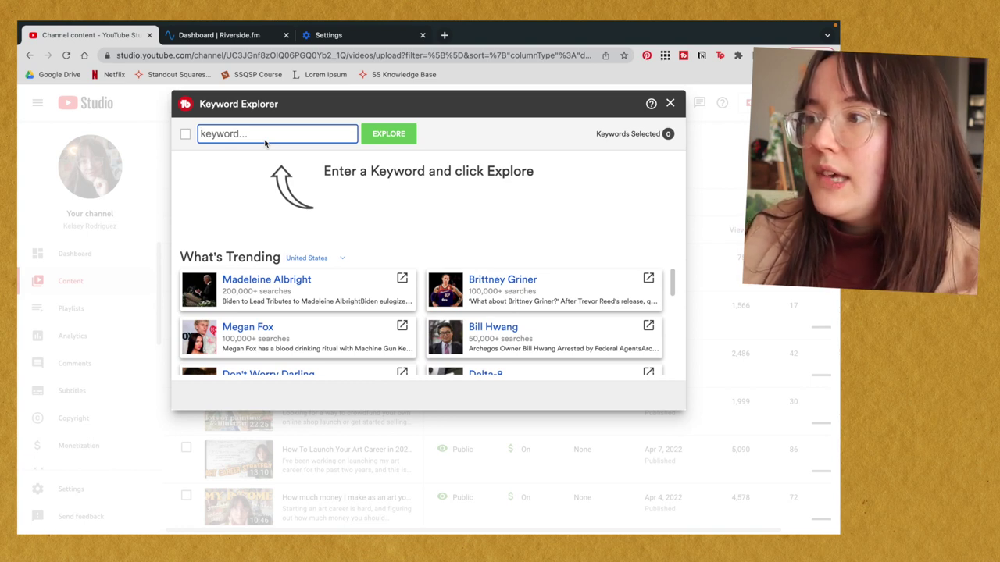
type("ways to make money as an artist")
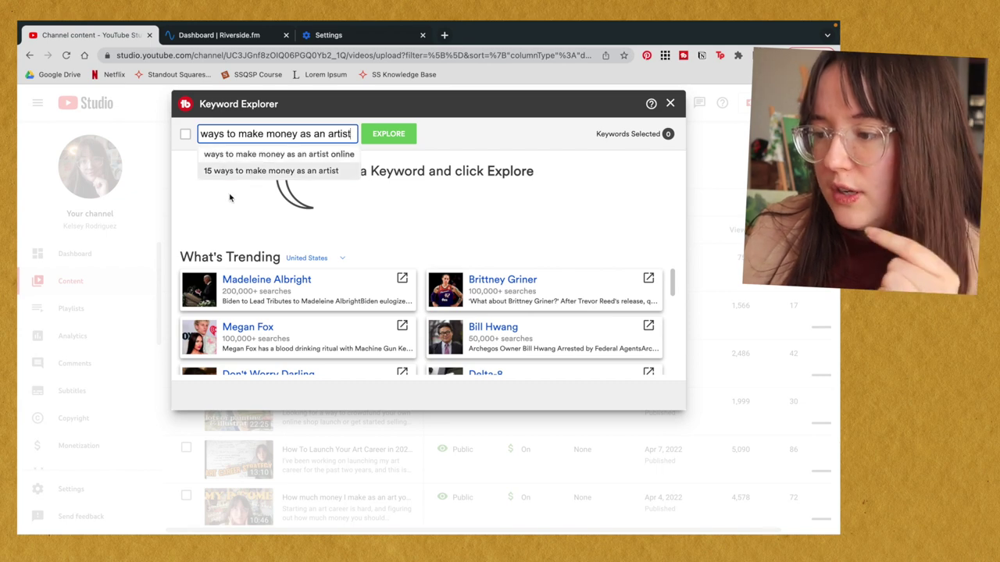
left_click_drag(352, 134, 296, 134)
key("BackSpace")
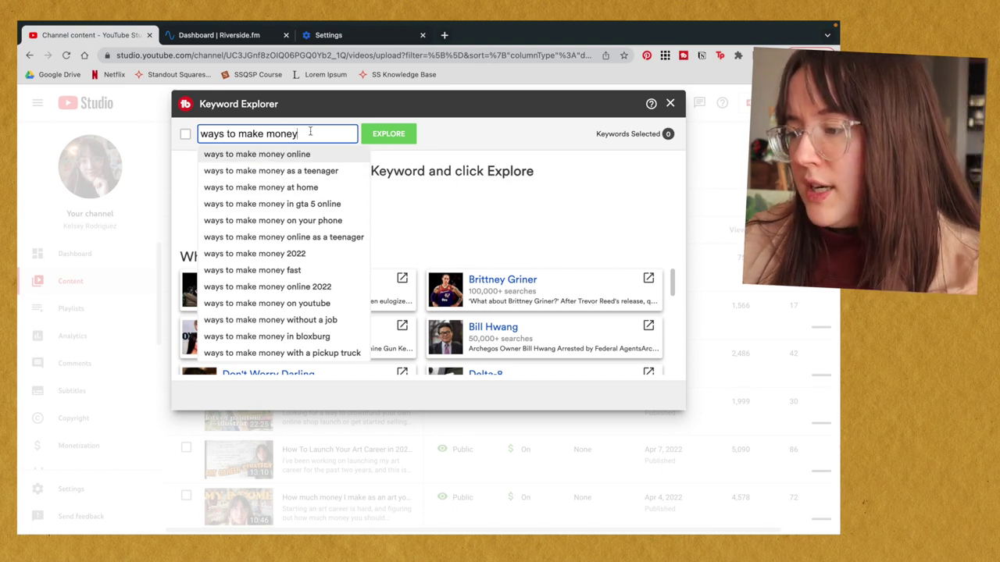
type("as an artist")
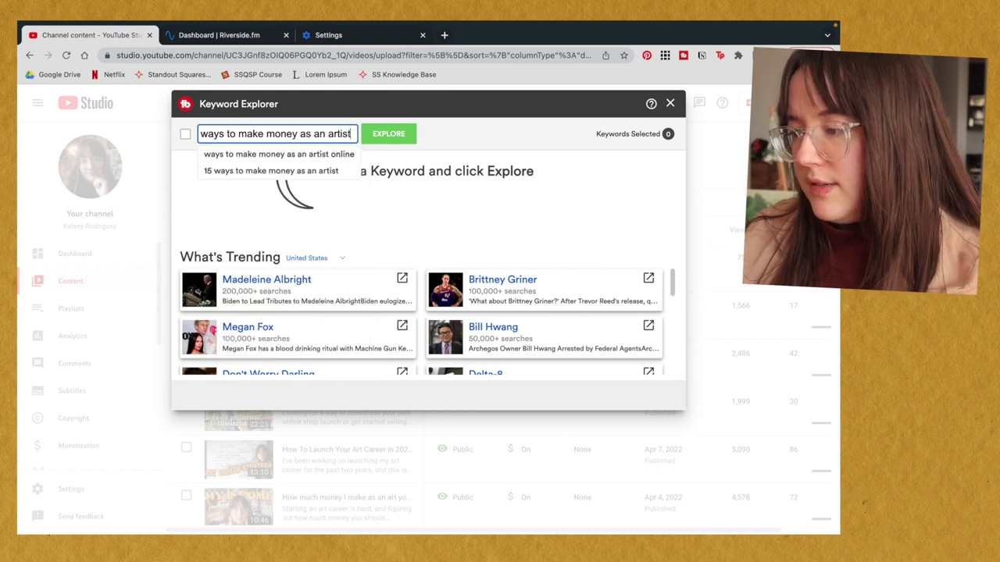
key("Return")
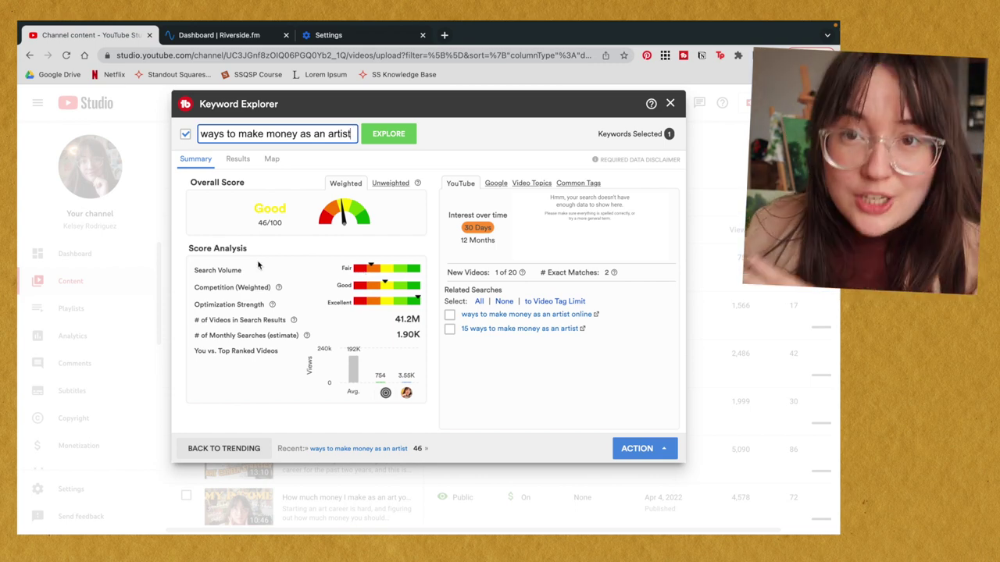
Check the keyword's score analysis and browse the ranked videos in its search results
mouse_move(279, 289)
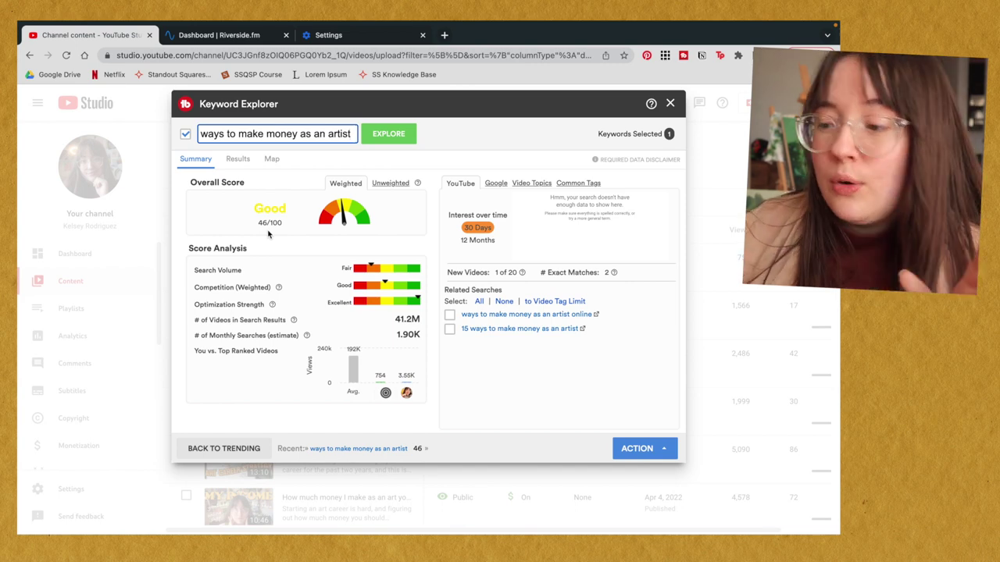
left_click(242, 162)
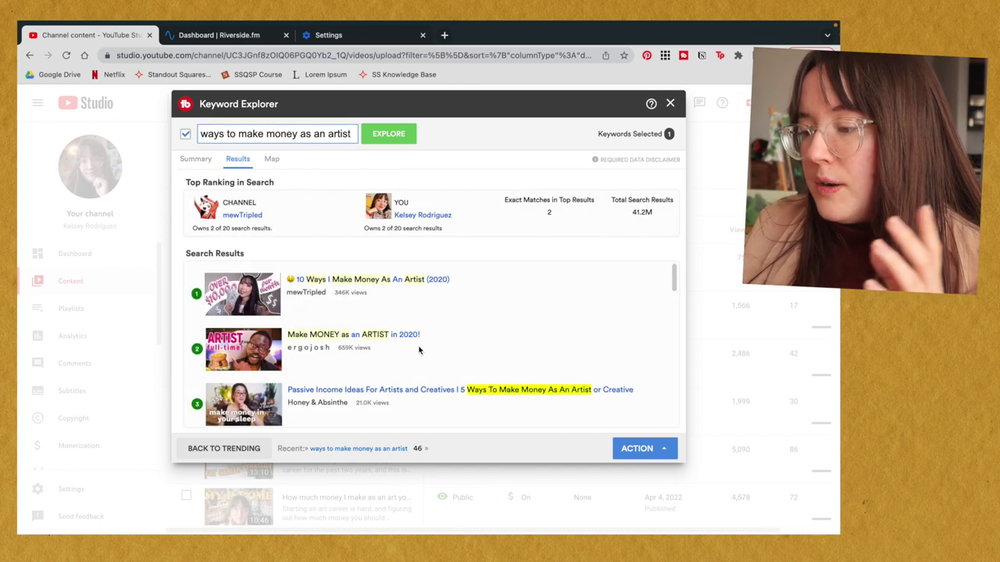
scroll(419, 352, "down", 1)
scroll(419, 358, "down", 4)
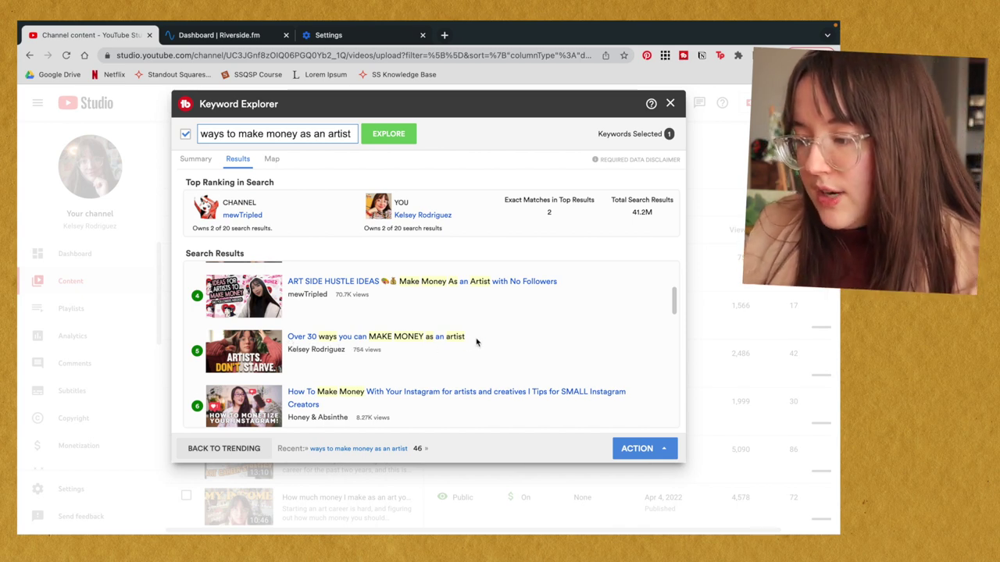
Compare the keyword's score summary with its top-ranking search results, finishing on the summary
left_click_drag(202, 133, 404, 137)
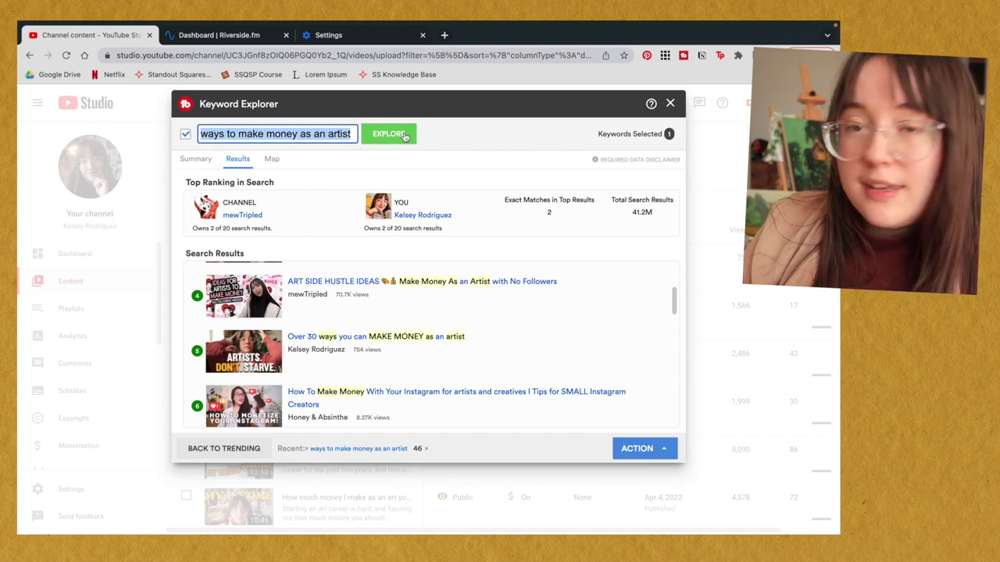
left_click(196, 160)
mouse_move(385, 395)
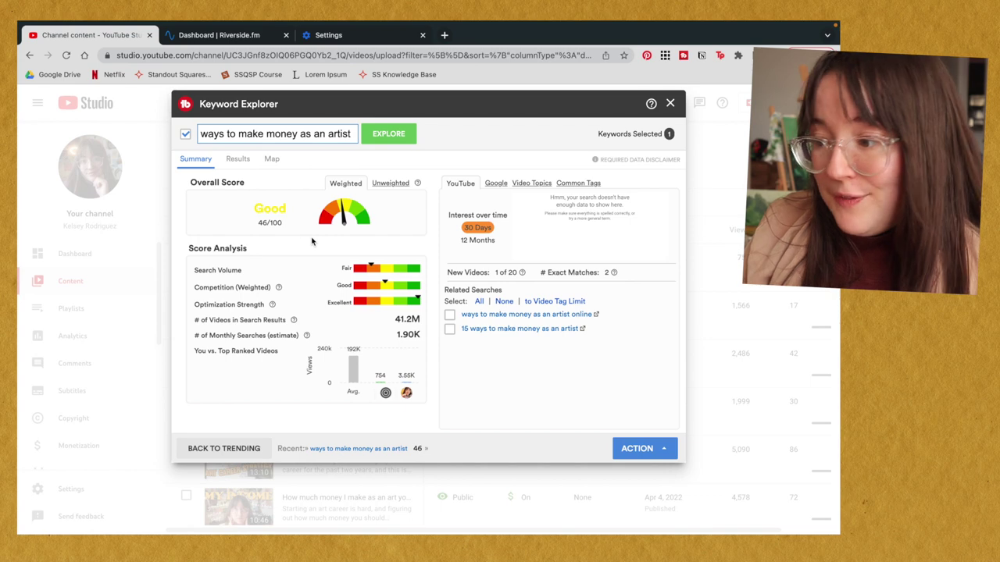
left_click(238, 158)
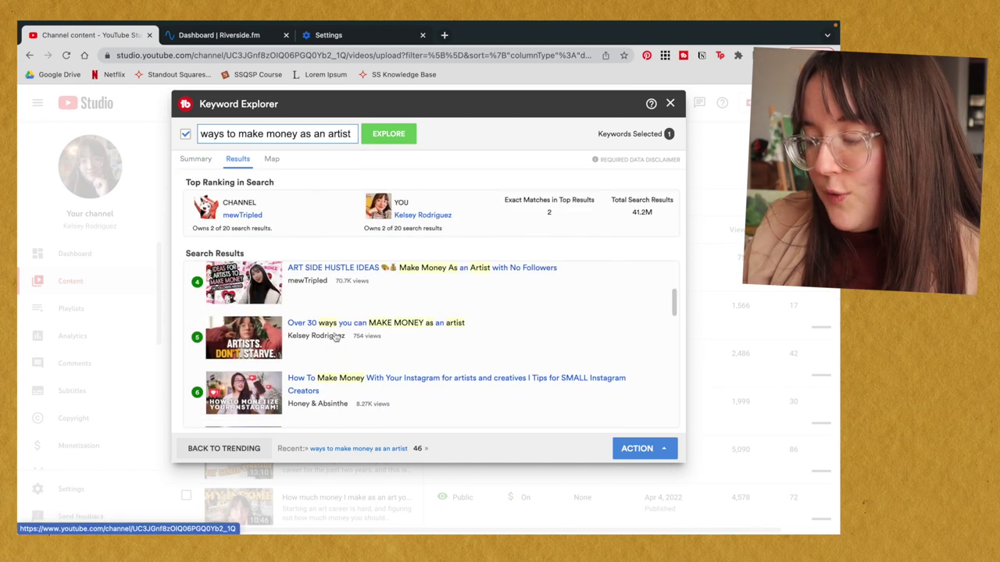
scroll(392, 337, "up", 5)
left_click(201, 136)
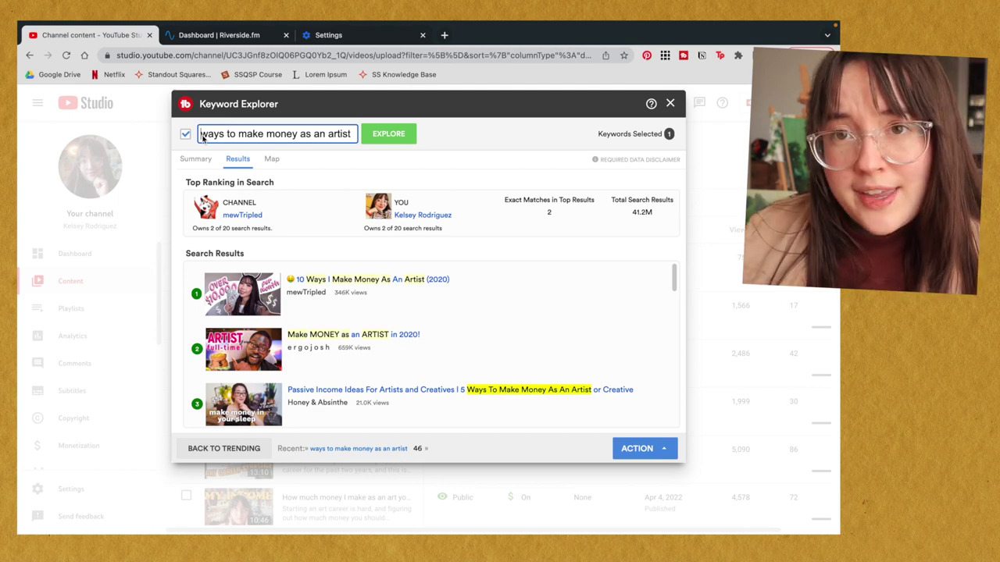
left_click(191, 158)
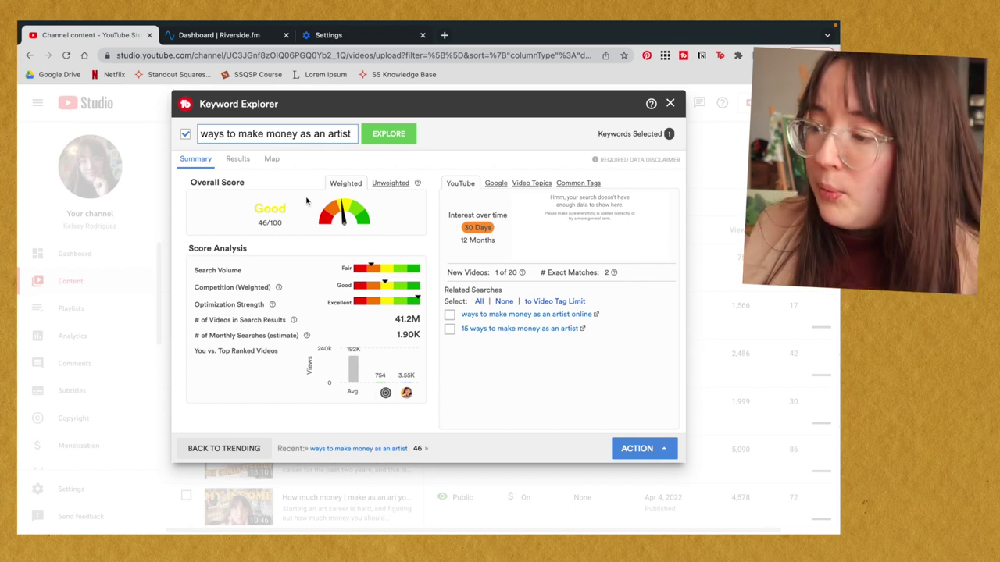
Extend the keyword to "over 30 ways to make money as an artist" and explore its score
left_click(201, 133)
type("over")
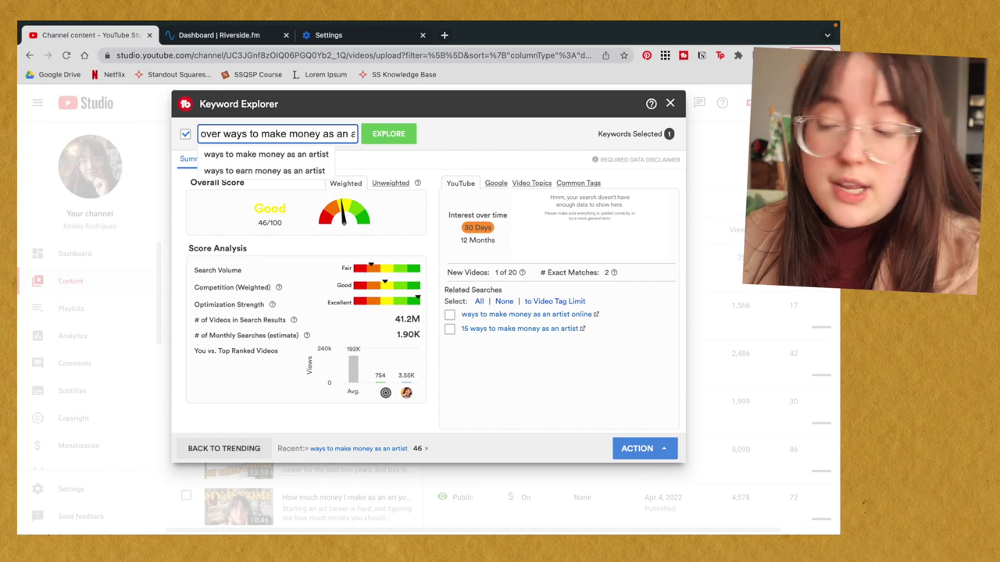
type("30")
key("Return")
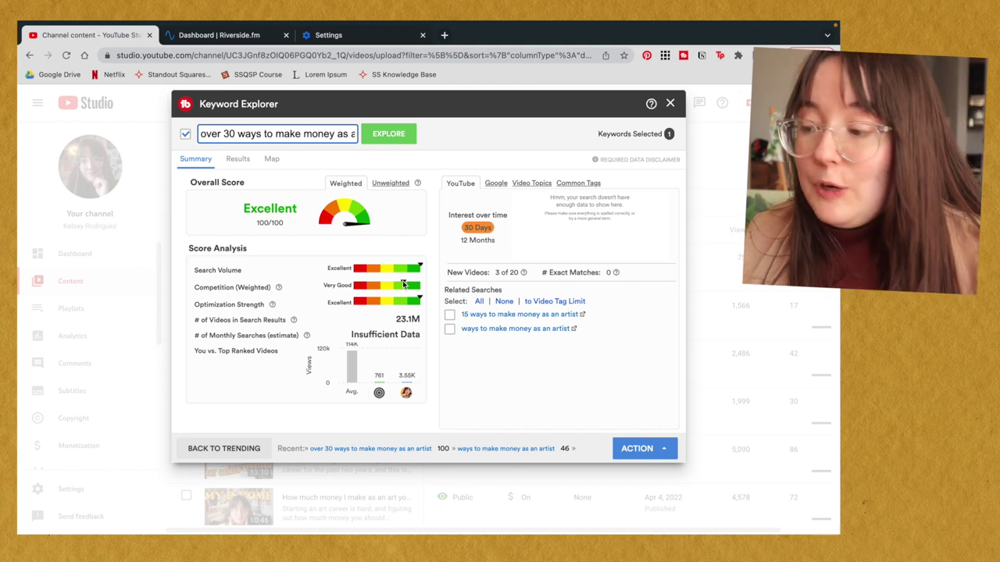
View the keyword's ranked search results and explore the reworded keyword "over 30 ways you can make money as an artist"
left_click(233, 162)
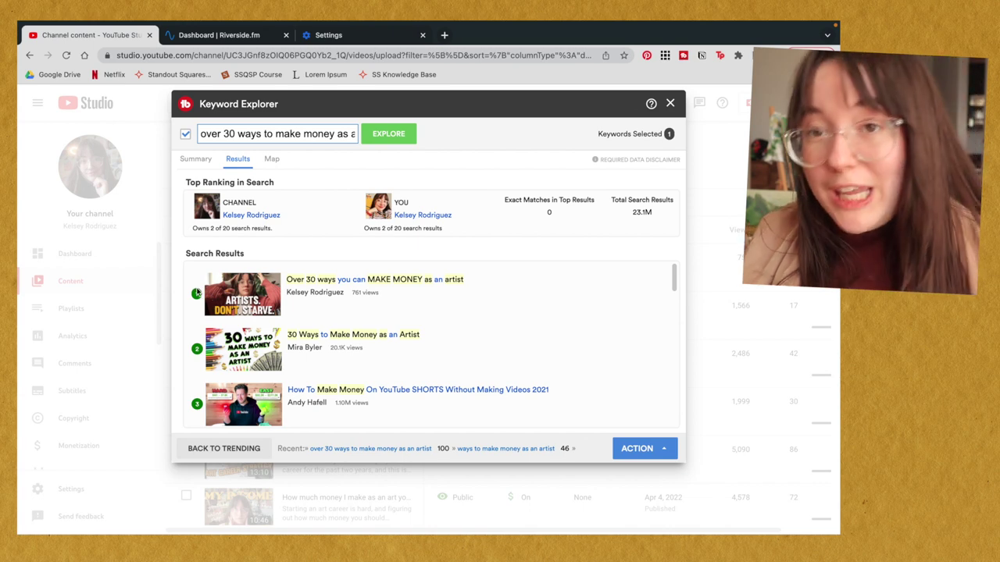
left_click(275, 136)
key("BackSpace")
key("BackSpace")
key("BackSpace")
type("you can")
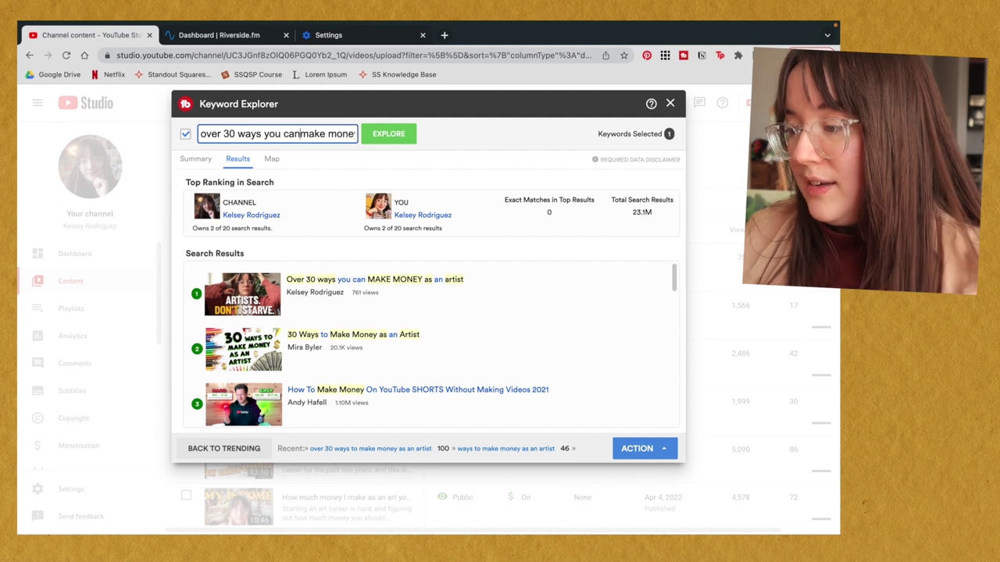
key("Return")
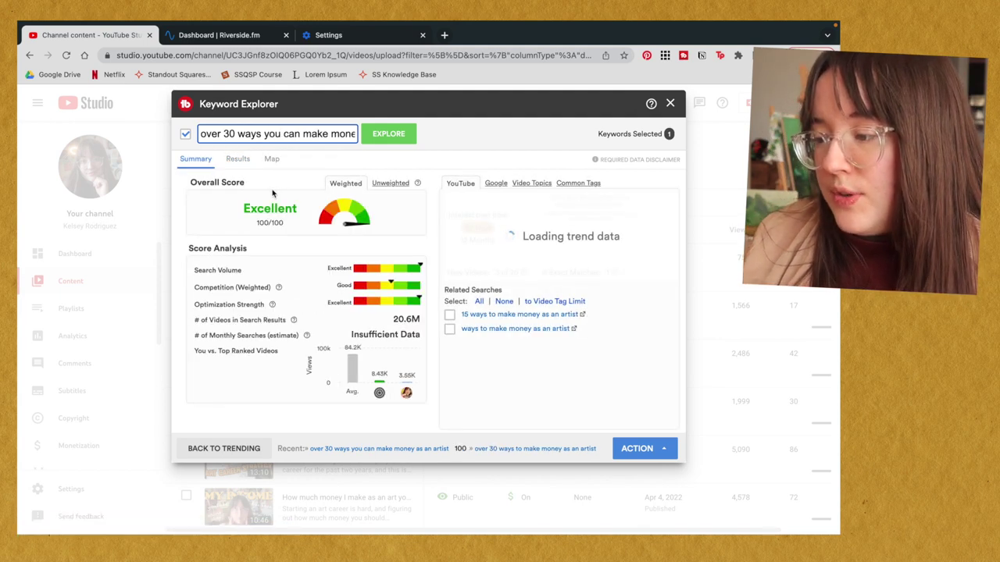
Compare the reworded keyword's top-ranking search results with its score summary, finishing on the search results
left_click(246, 161)
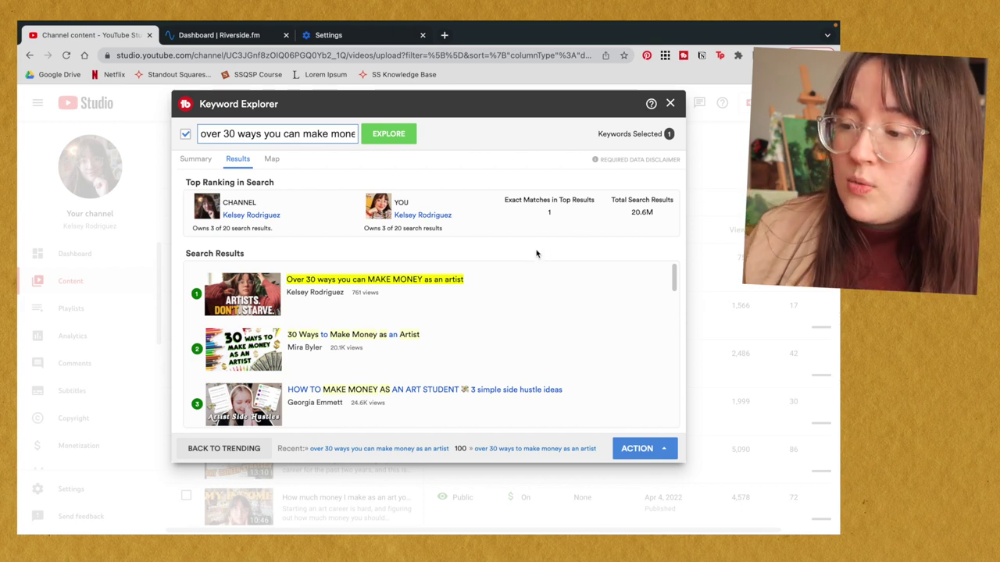
left_click(195, 159)
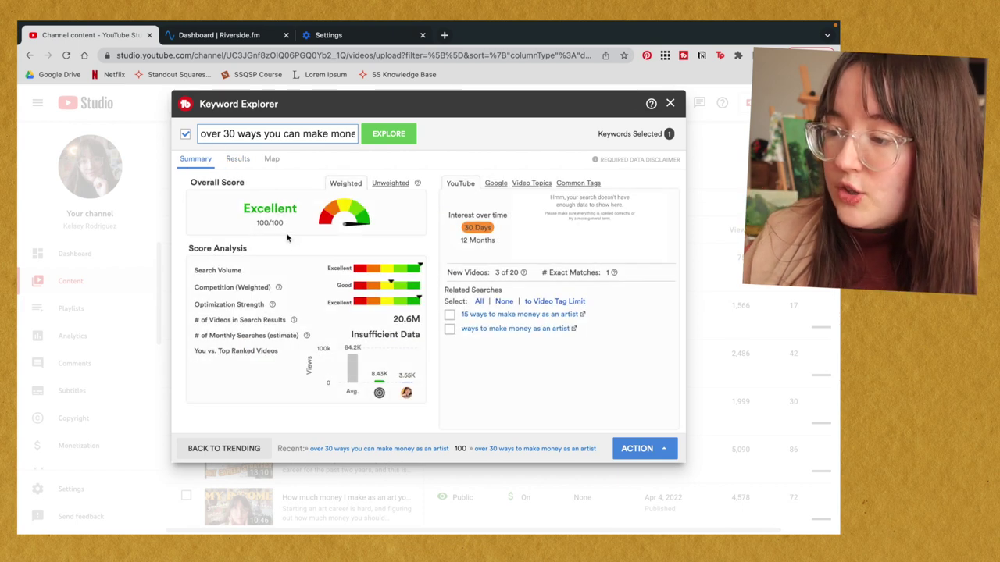
left_click(237, 161)
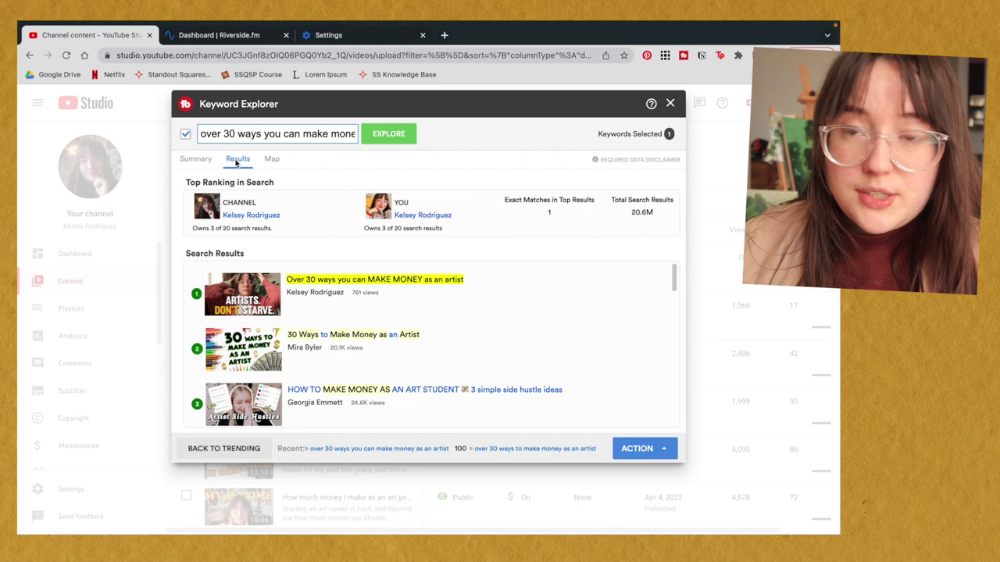